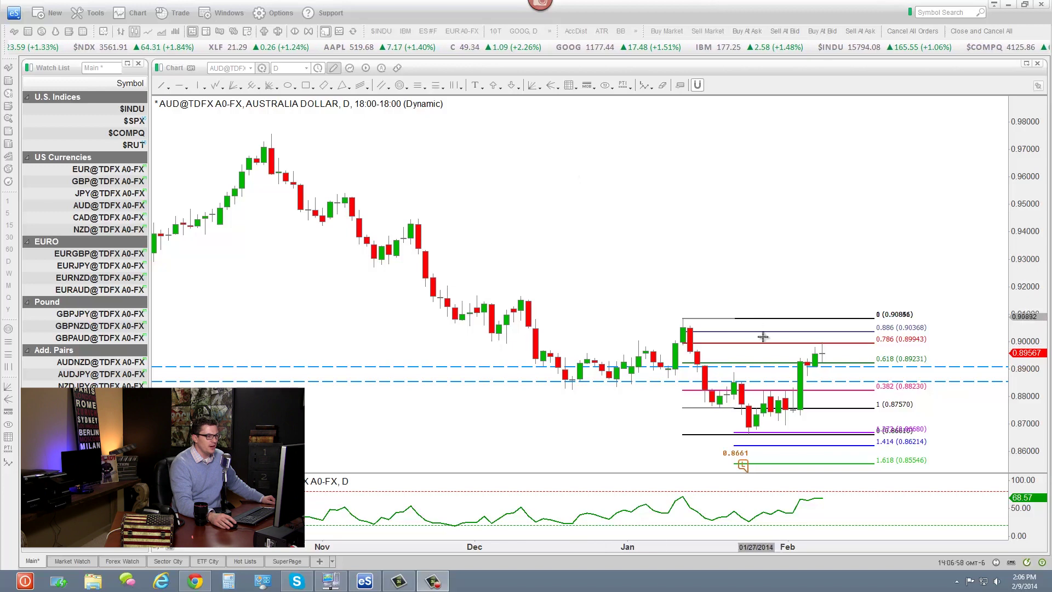
Step: Delete the old Fibonacci set at the chart's right side, keeping only the dashed horizontal lines
click(775, 320)
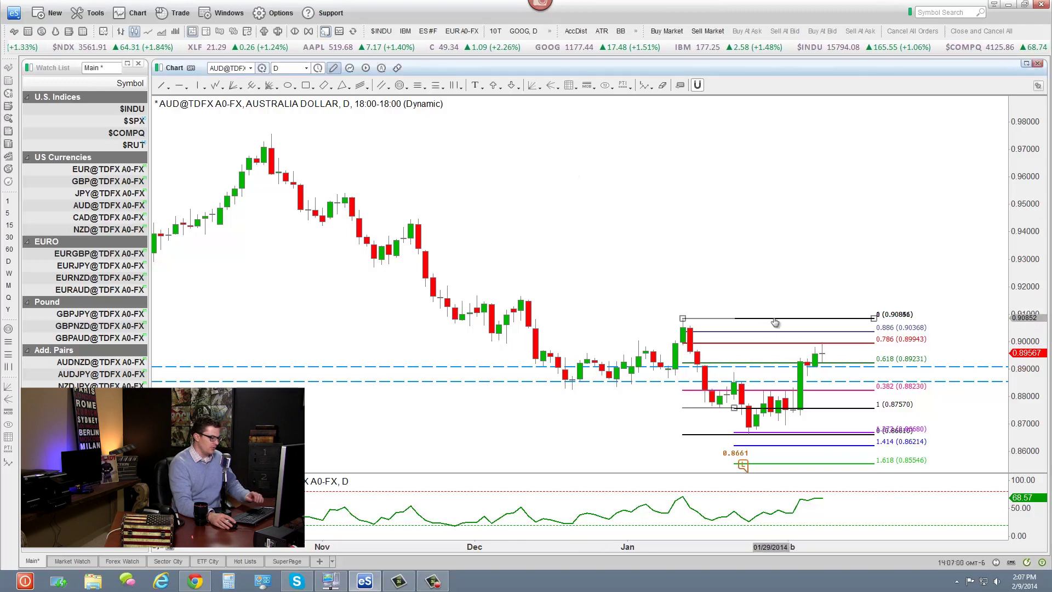
key(Delete)
key(Delete)
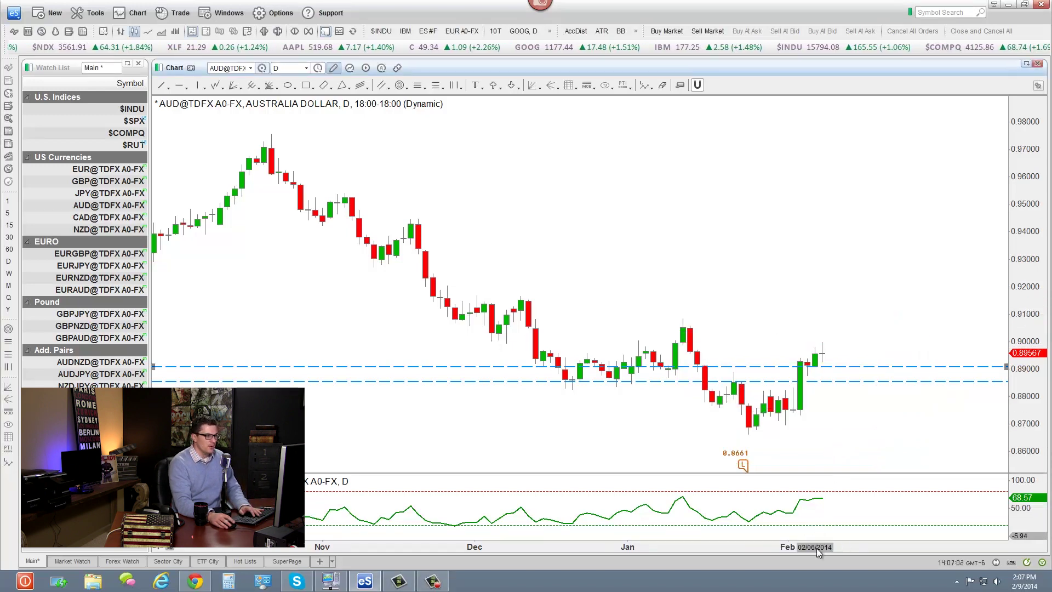
Step: Zoom in and draw an XABCD pattern: 13 Jan high, 20 Jan low, 21 Jan high, 24 Jan low, 6 Feb high
scroll(744, 417, up, 5)
scroll(744, 417, up, 5)
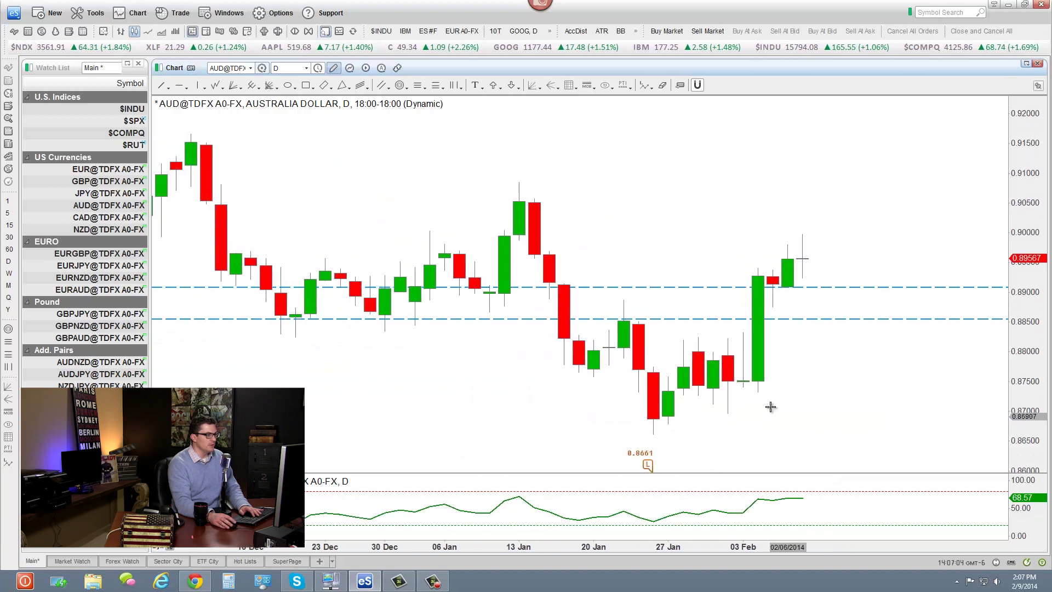
click(342, 85)
drag(520, 182, 594, 378)
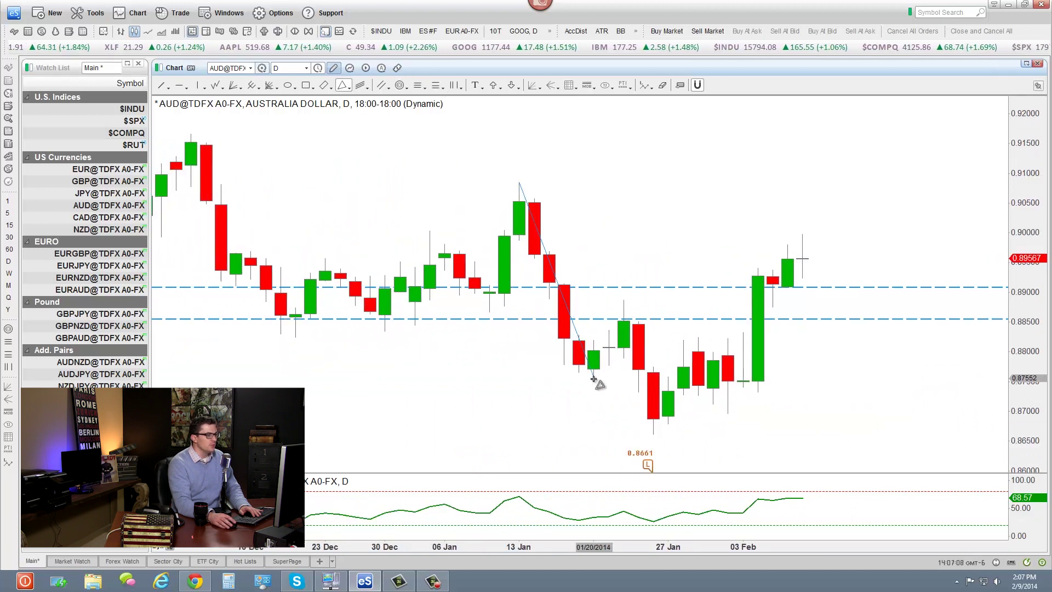
click(593, 378)
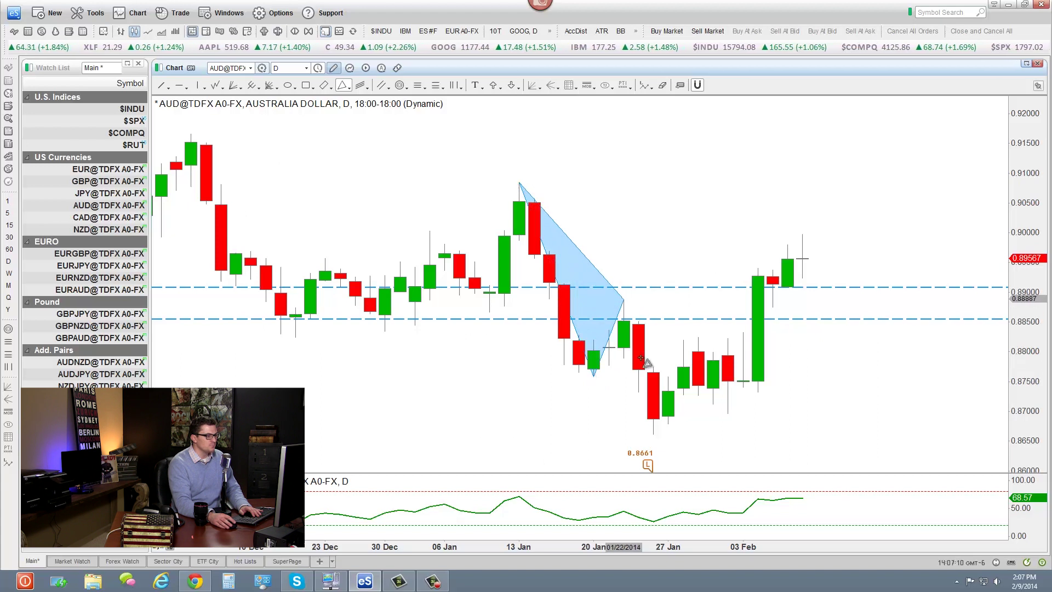
click(629, 317)
click(660, 435)
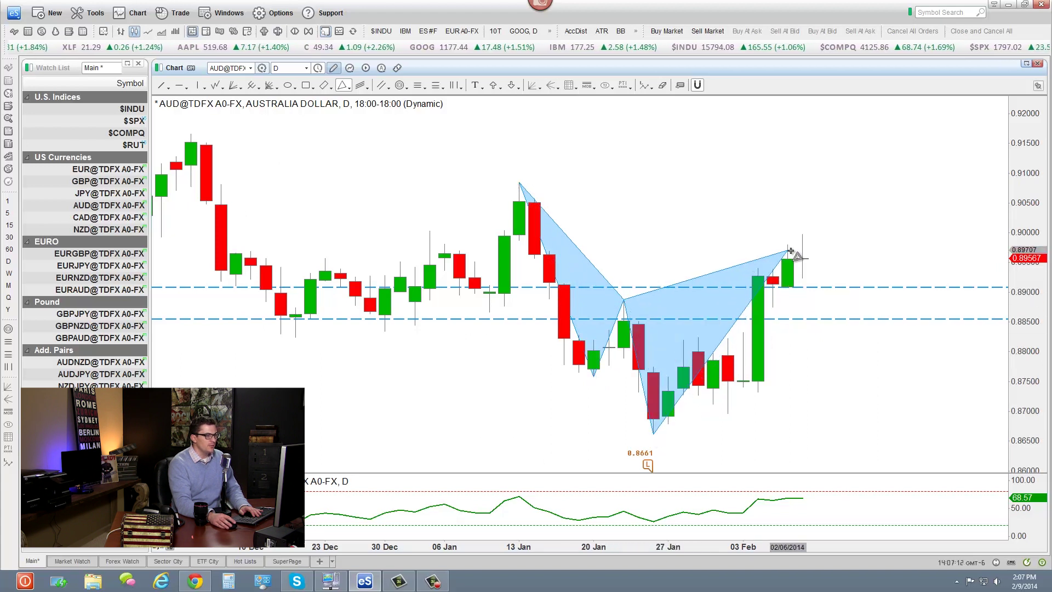
click(790, 250)
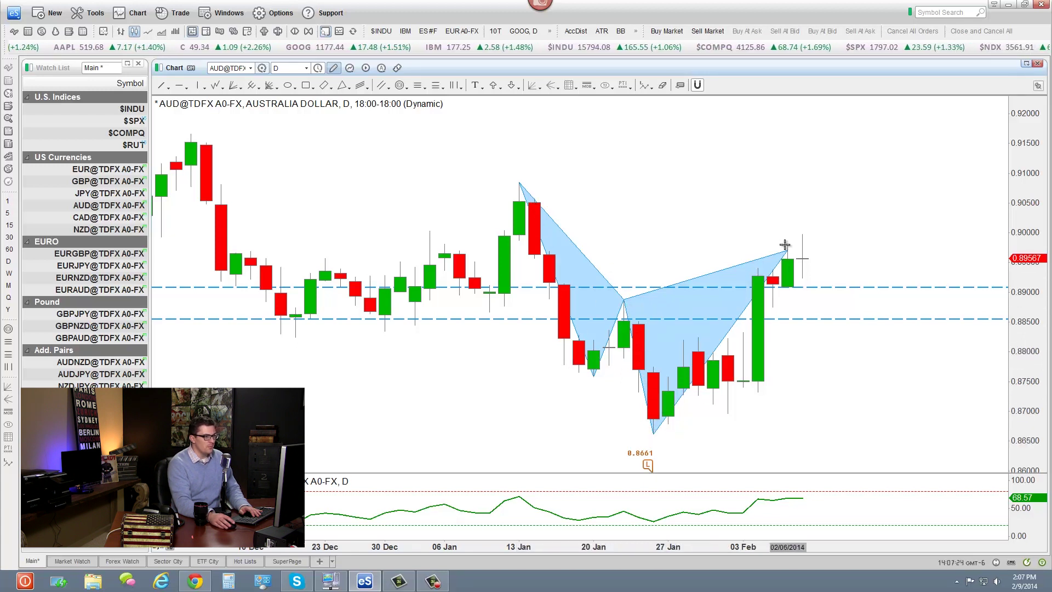
click(419, 86)
Step: Draw a Fibonacci retracement from the 13 Jan high (0.90851) to the 27 Jan low (0.86613)
mouse_move(519, 183)
mouse_down()
mouse_move(819, 418)
mouse_move(820, 435)
mouse_up()
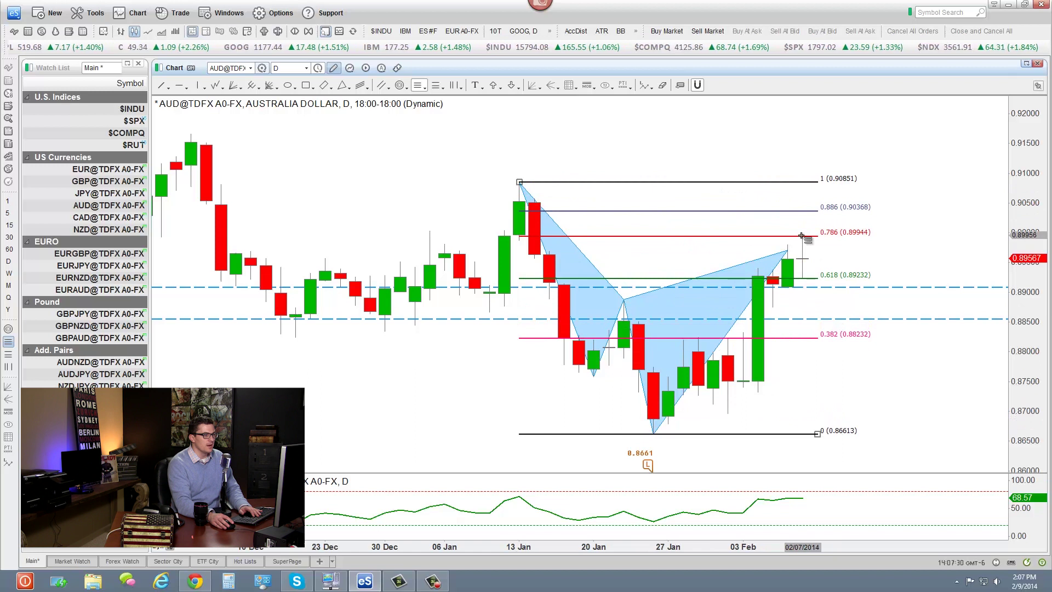
key(Escape)
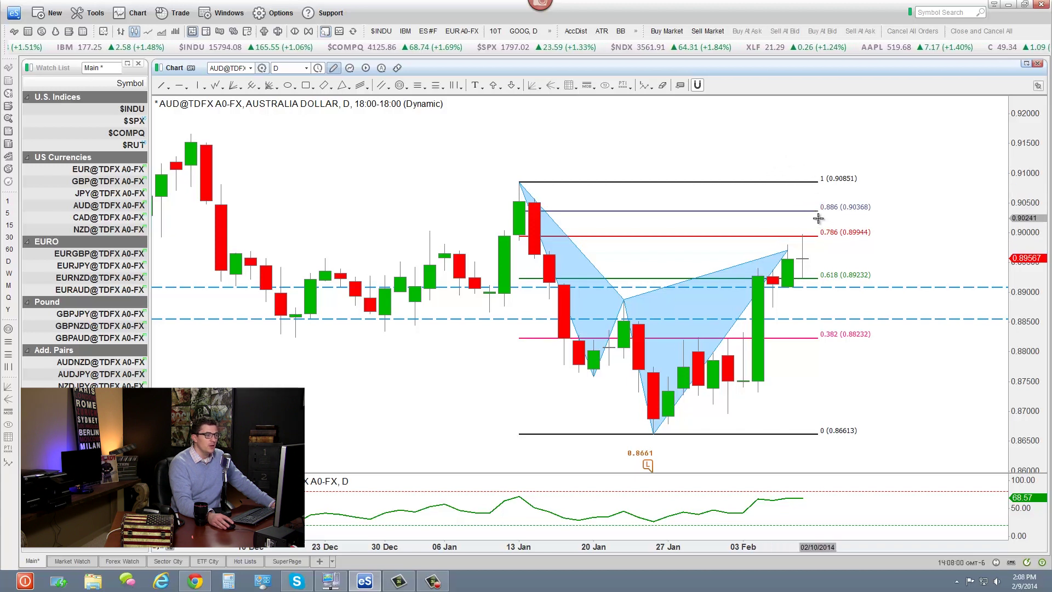
Step: Drag the harmonic pattern's final point up onto the 0.786 level at 0.89926
click(788, 252)
drag(788, 252, 788, 237)
click(803, 237)
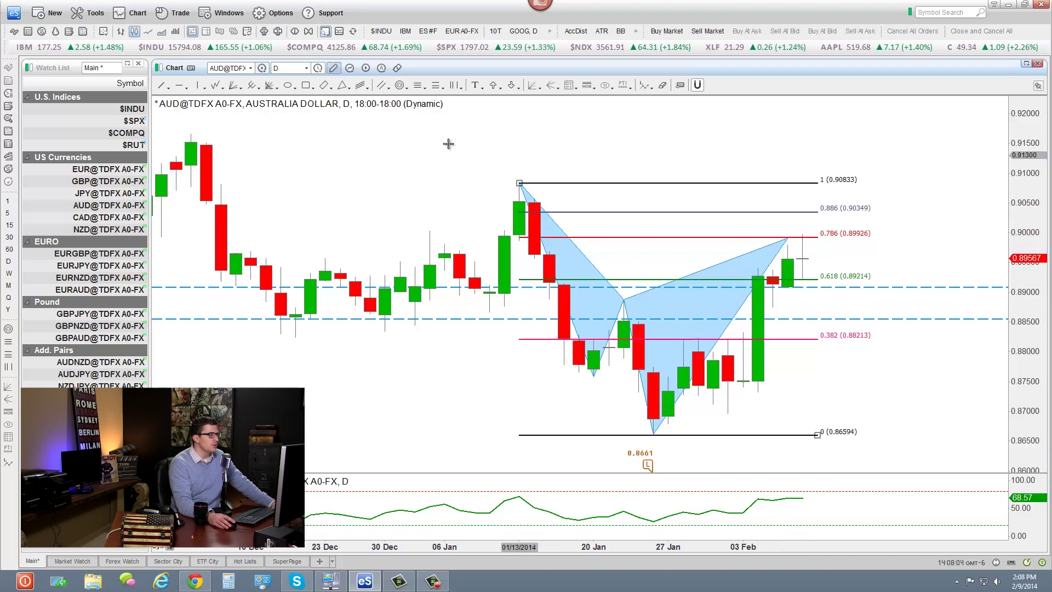
Step: Draw a downward projection arrow from the pattern's end, then delete it
click(164, 87)
drag(787, 237, 847, 380)
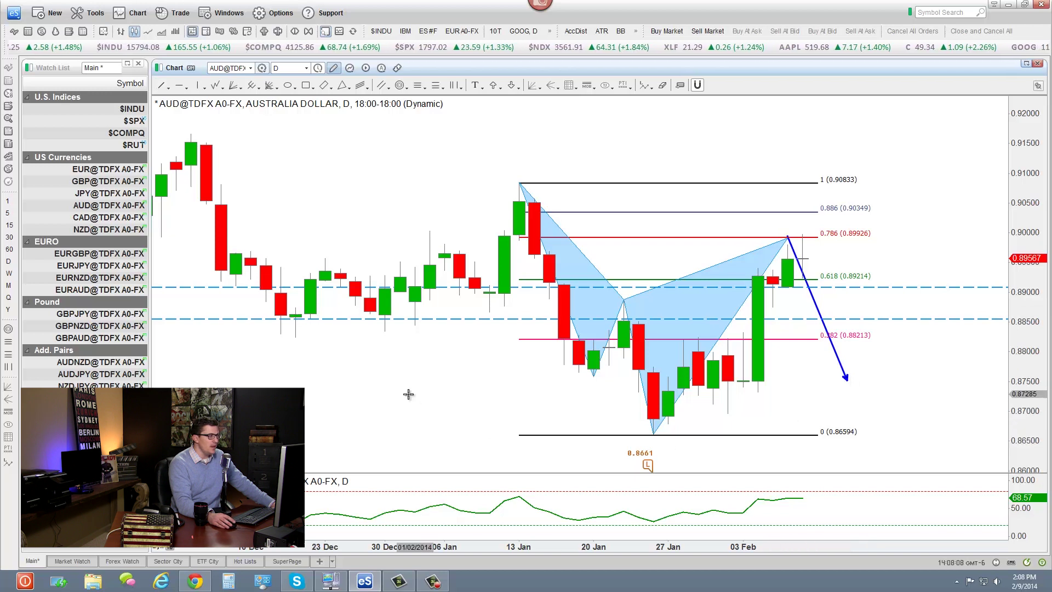
scroll(438, 394, up, 1)
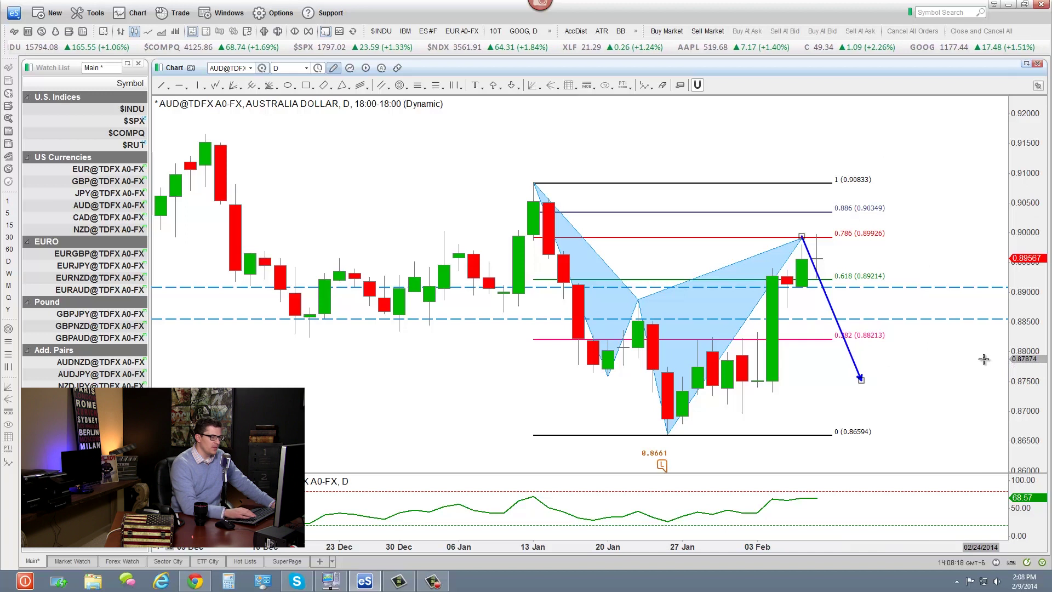
key(Delete)
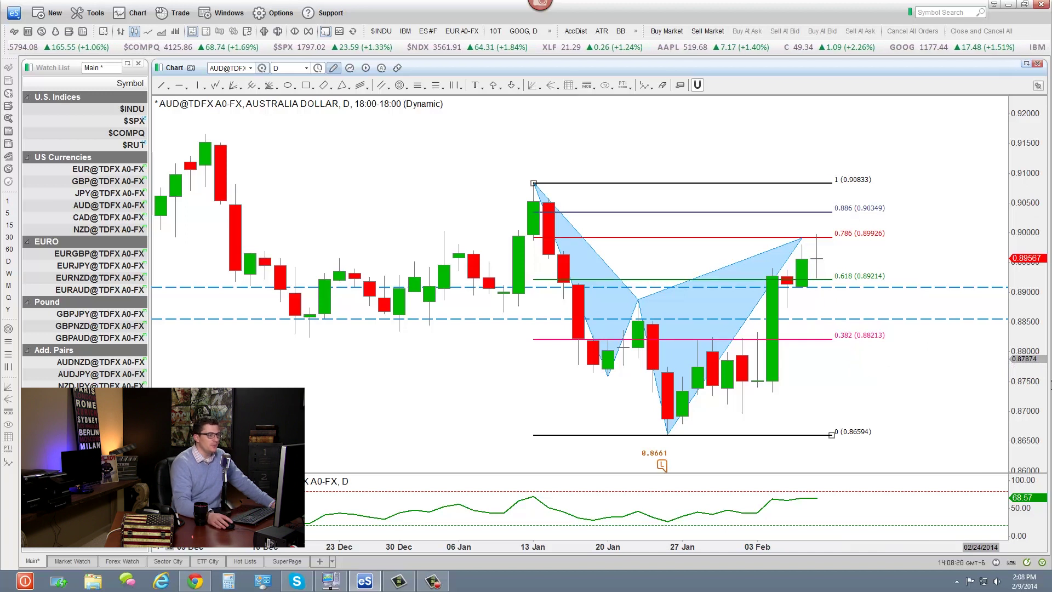
drag(869, 411, 883, 411)
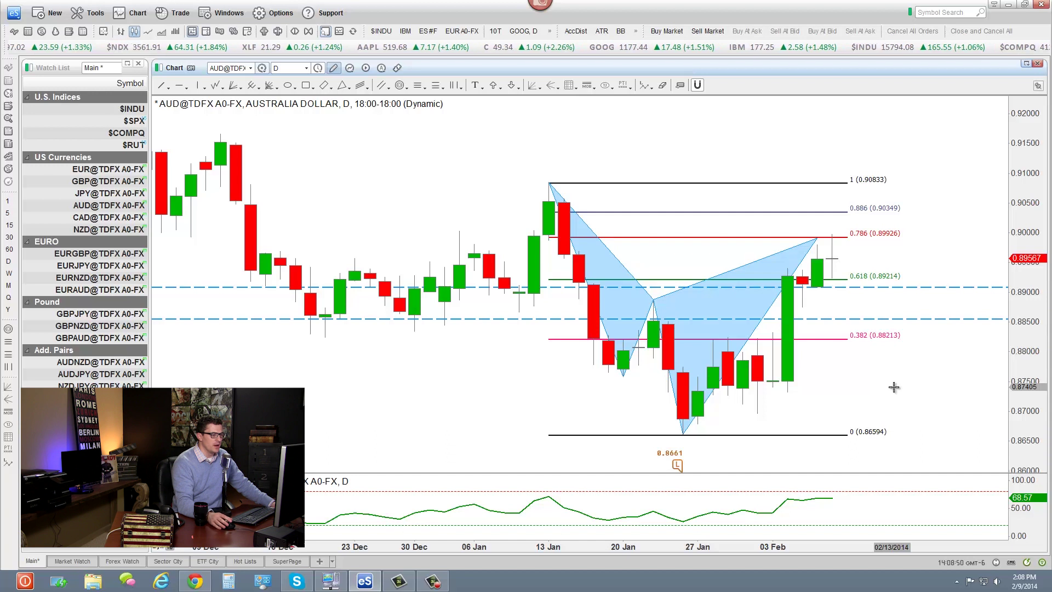
drag(476, 411, 512, 416)
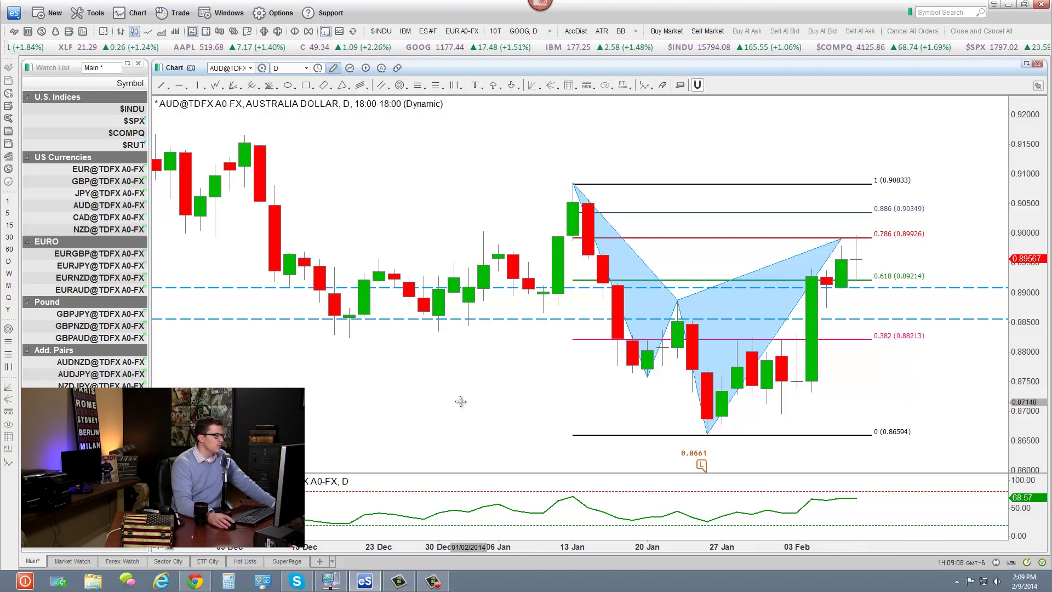
scroll(442, 383, up, 1)
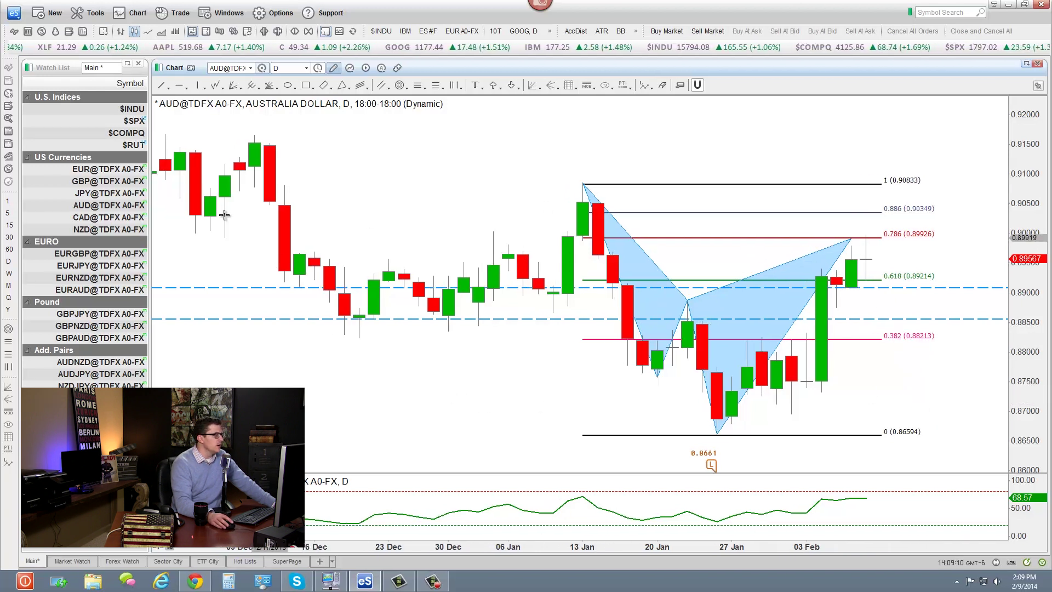
Step: Load GBP@TDFX A0-FX and zoom out to show its Fibonacci retracement from 1.66677 to 1.62517
click(100, 182)
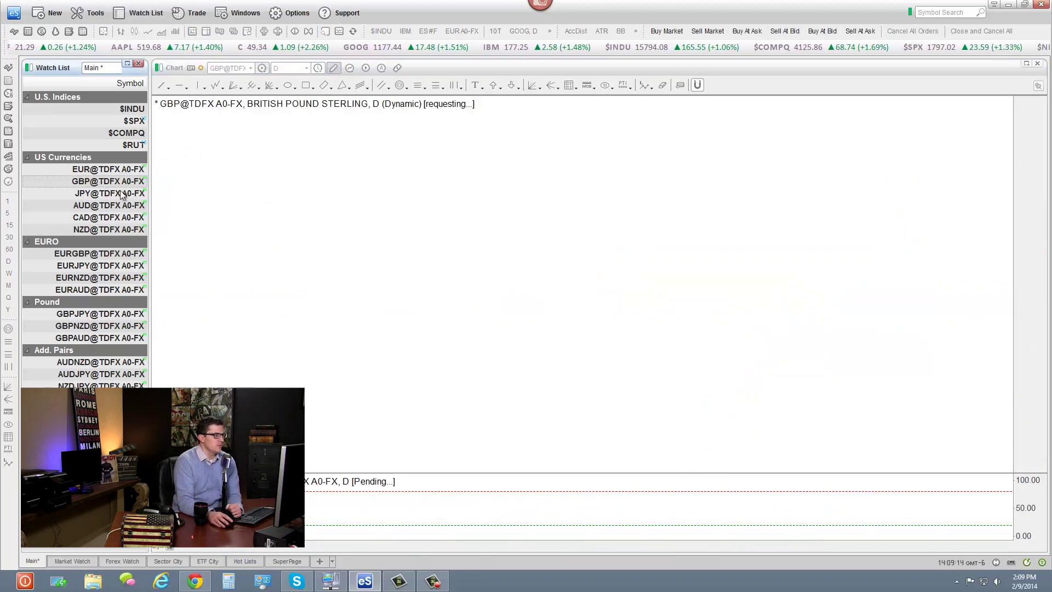
drag(631, 384, 594, 387)
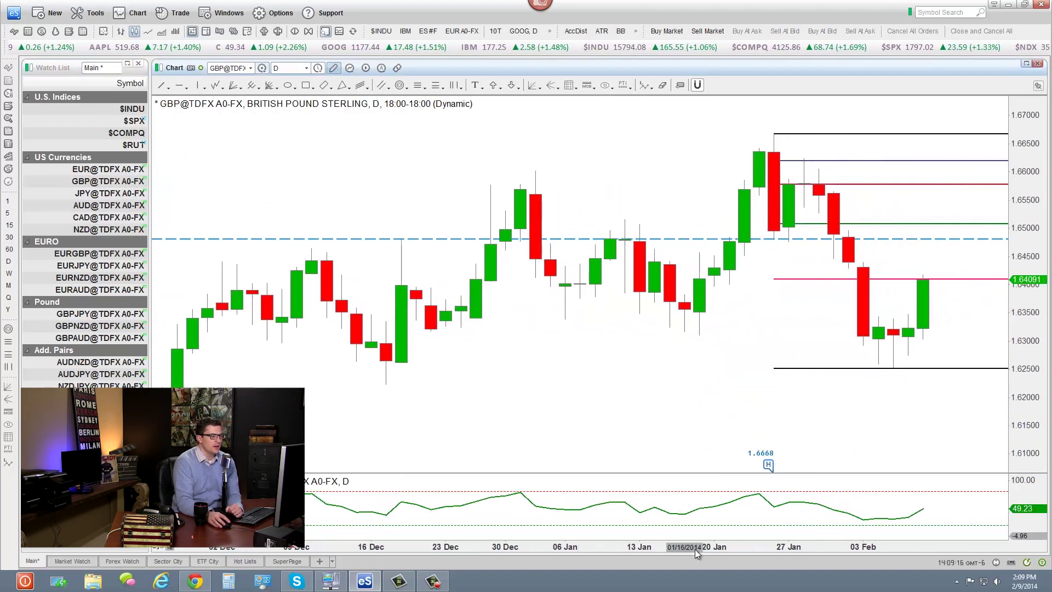
scroll(701, 545, down, 3)
drag(750, 411, 714, 418)
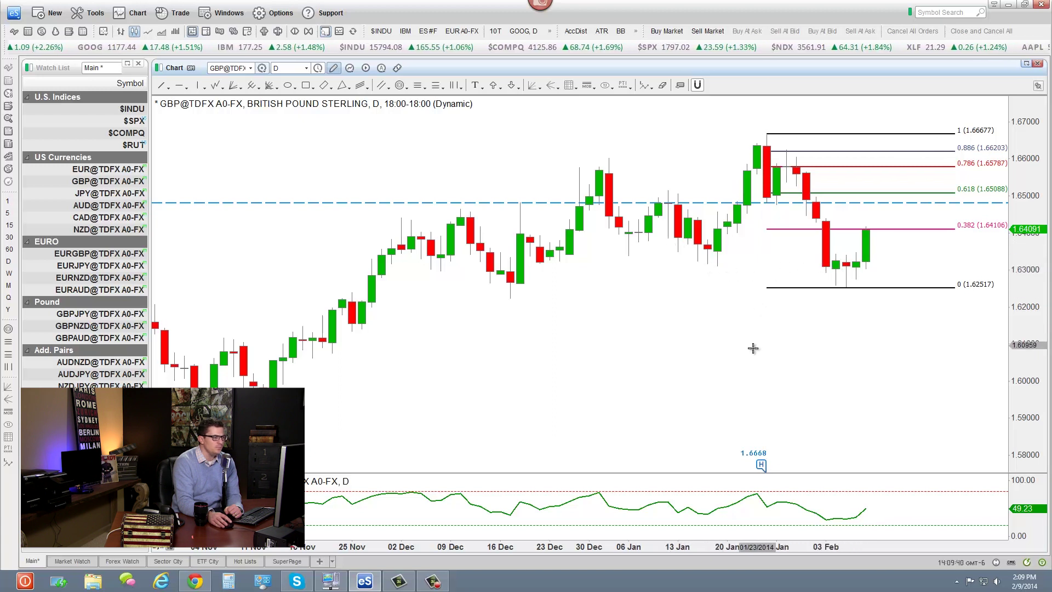
drag(753, 349, 706, 346)
text(240)
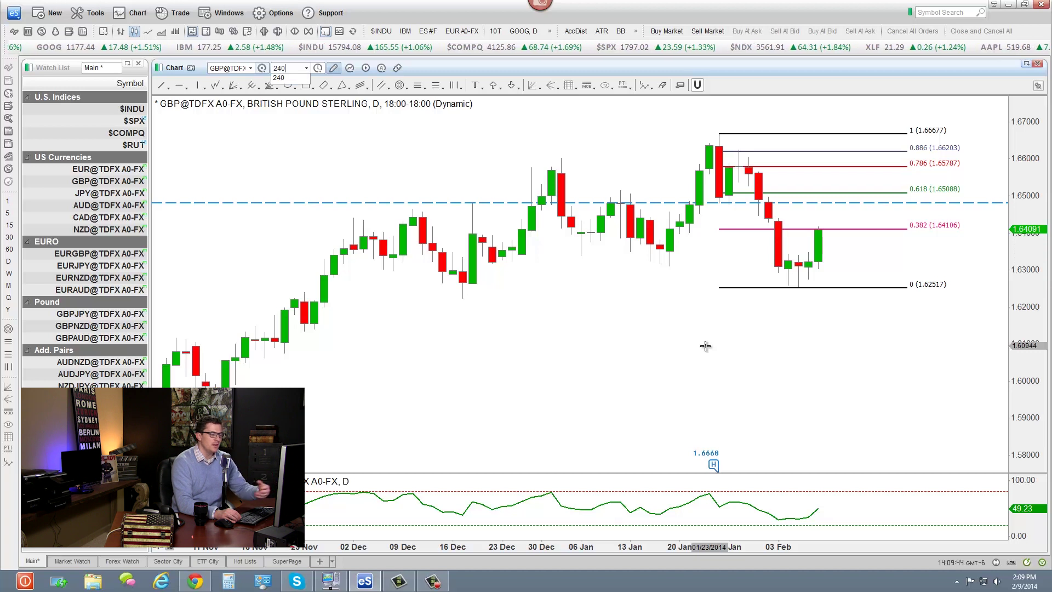
Step: Apply the 240-minute interval and compress the time scale to reveal earlier January bars
key(Return)
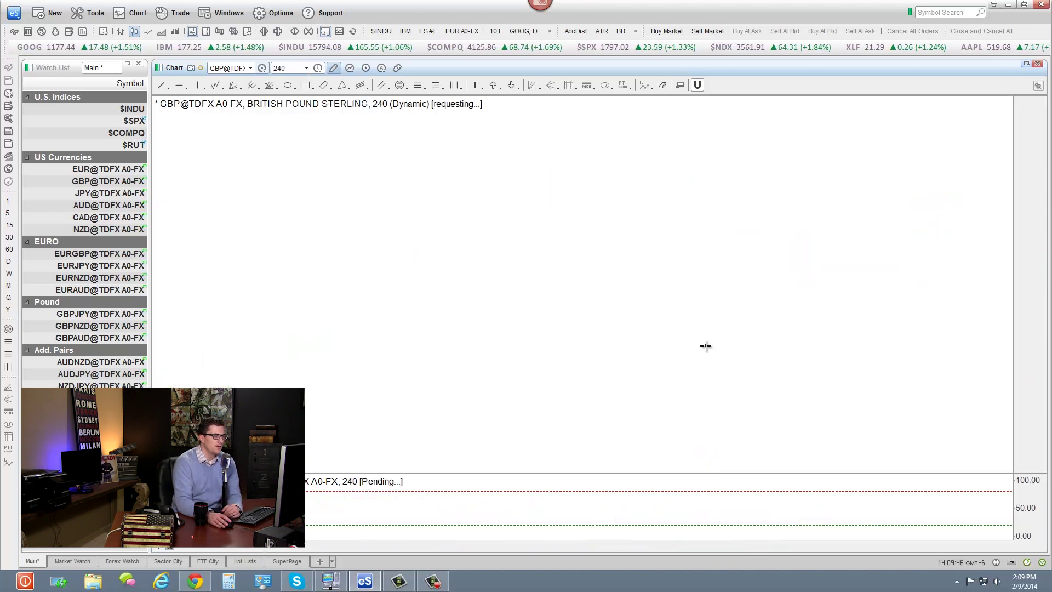
drag(697, 385, 564, 375)
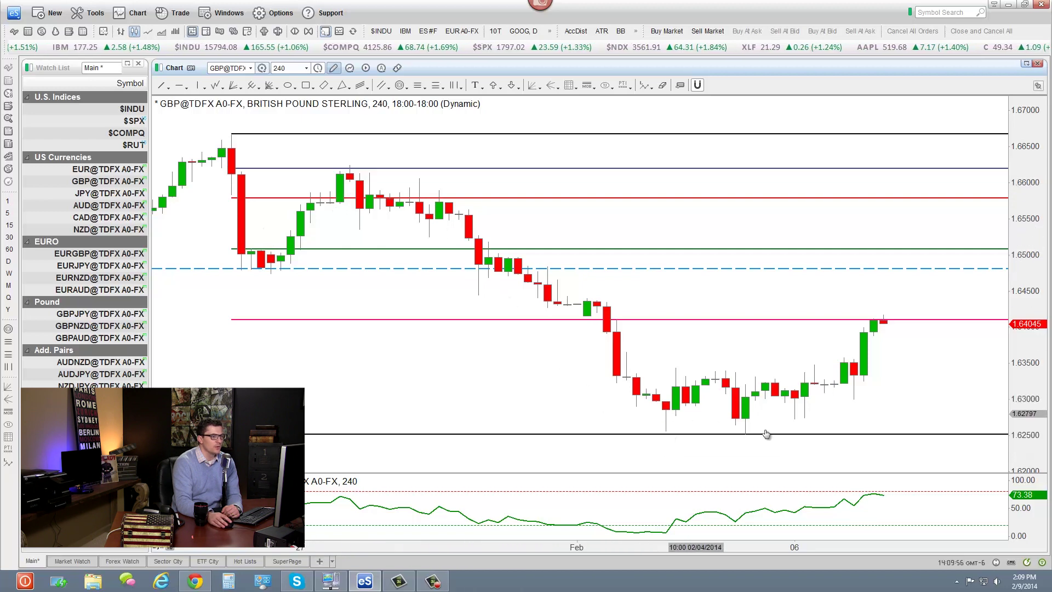
drag(761, 548, 887, 535)
drag(711, 376, 587, 369)
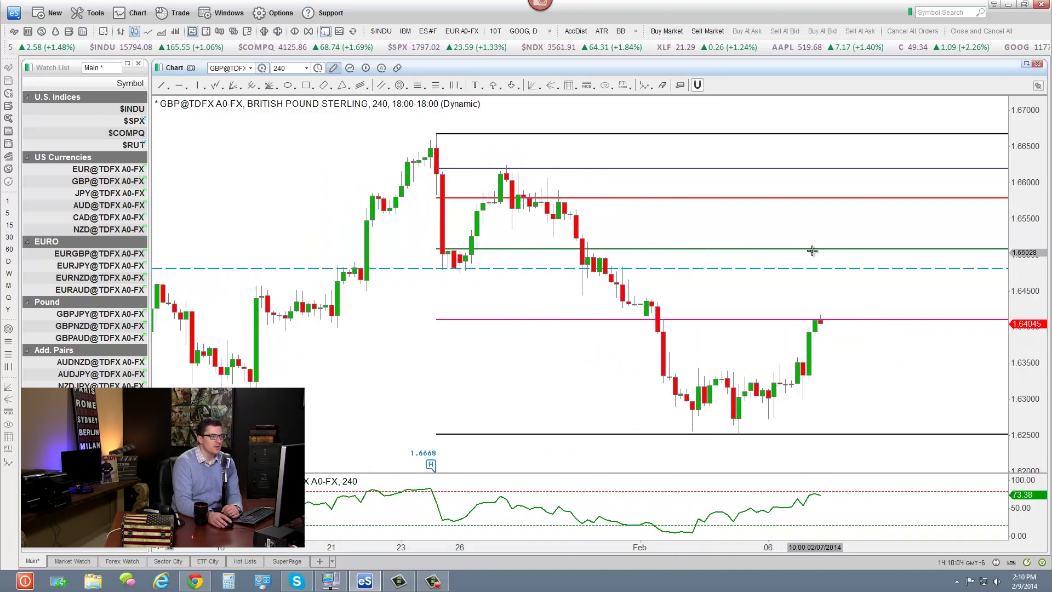
Step: Draw a light-blue rectangle zone around 1.6500 and a dashed horizontal line at 1.64975
click(306, 85)
mouse_move(692, 250)
mouse_down()
mouse_move(759, 267)
mouse_move(982, 268)
mouse_up()
drag(937, 301, 833, 303)
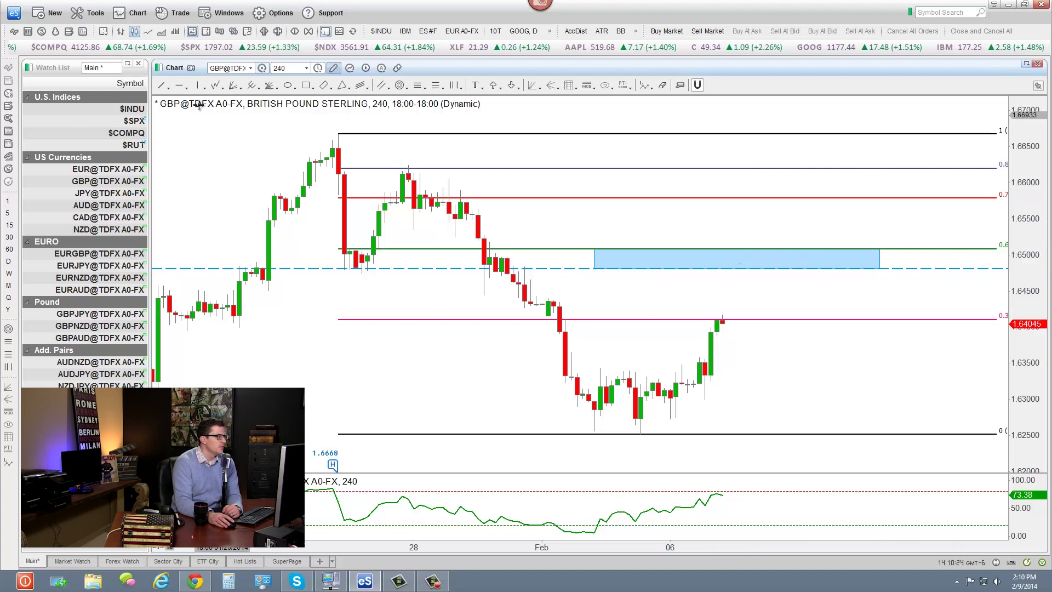
click(191, 88)
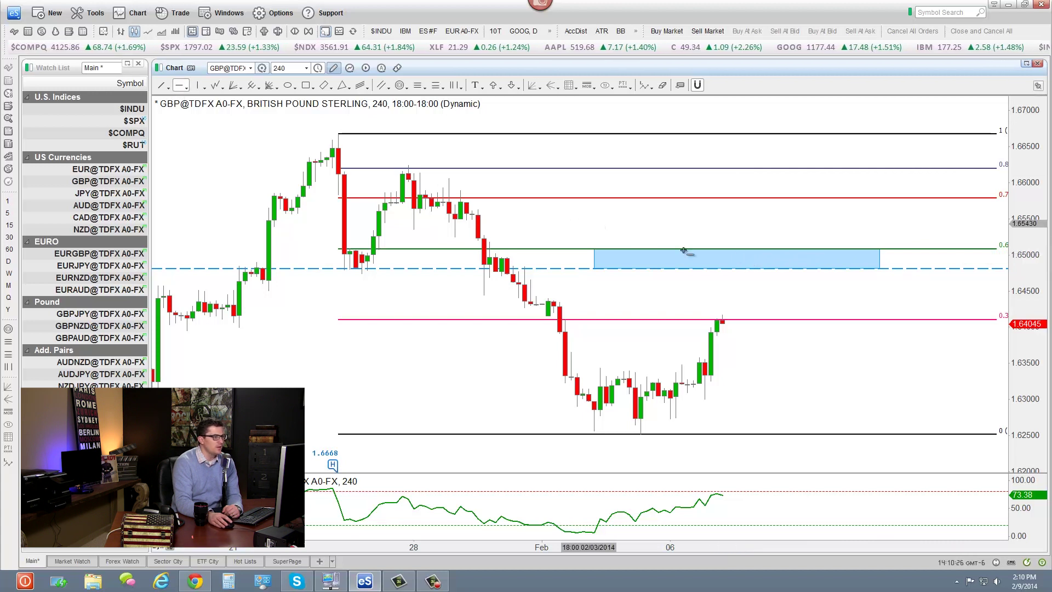
click(774, 257)
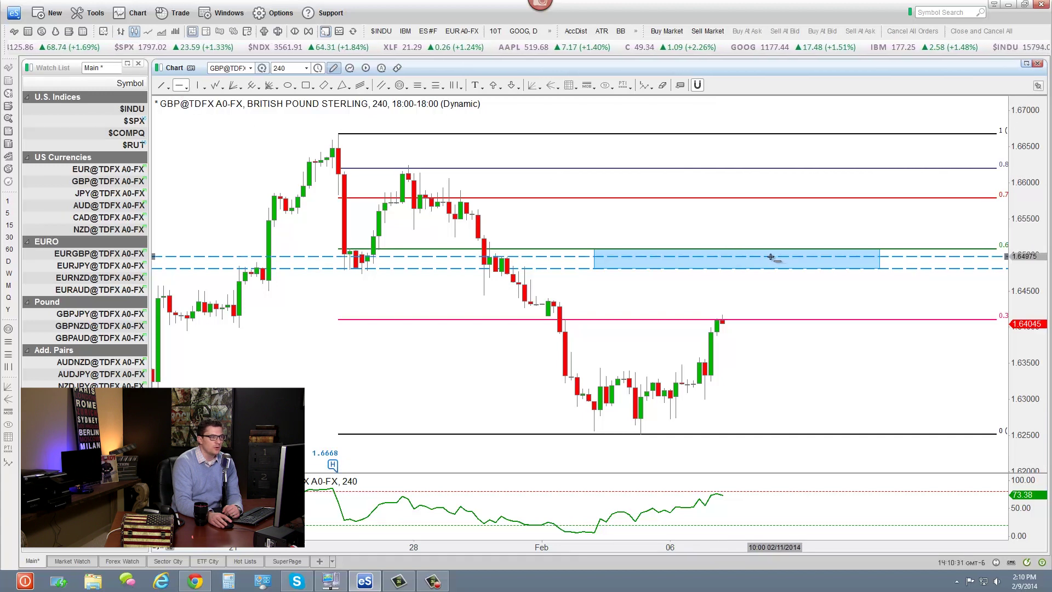
Step: Recolour the 1.64975 horizontal line purple in its Edit Chart properties
double_click(559, 258)
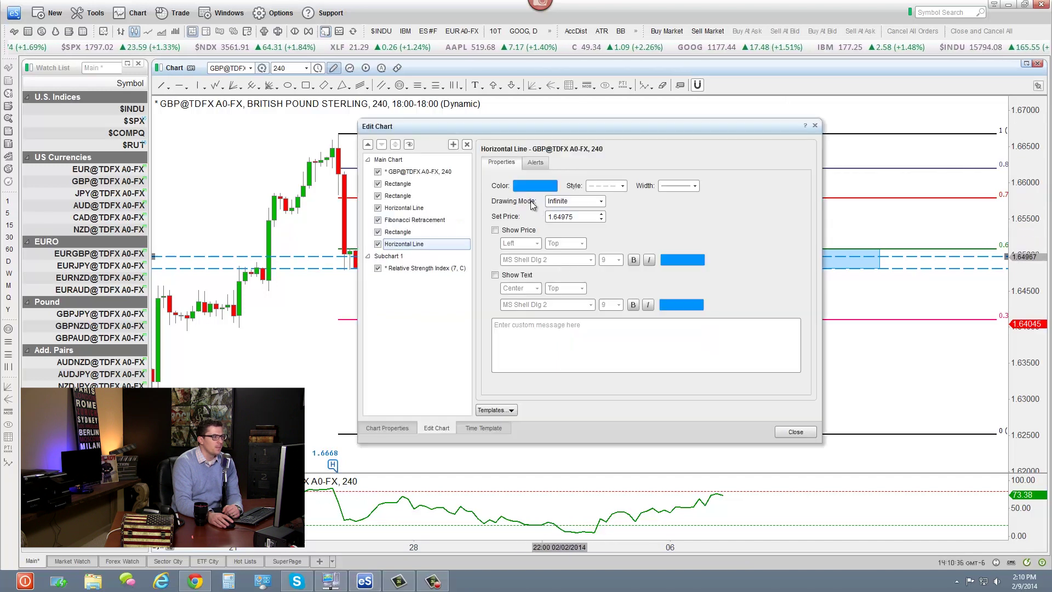
click(531, 187)
click(674, 108)
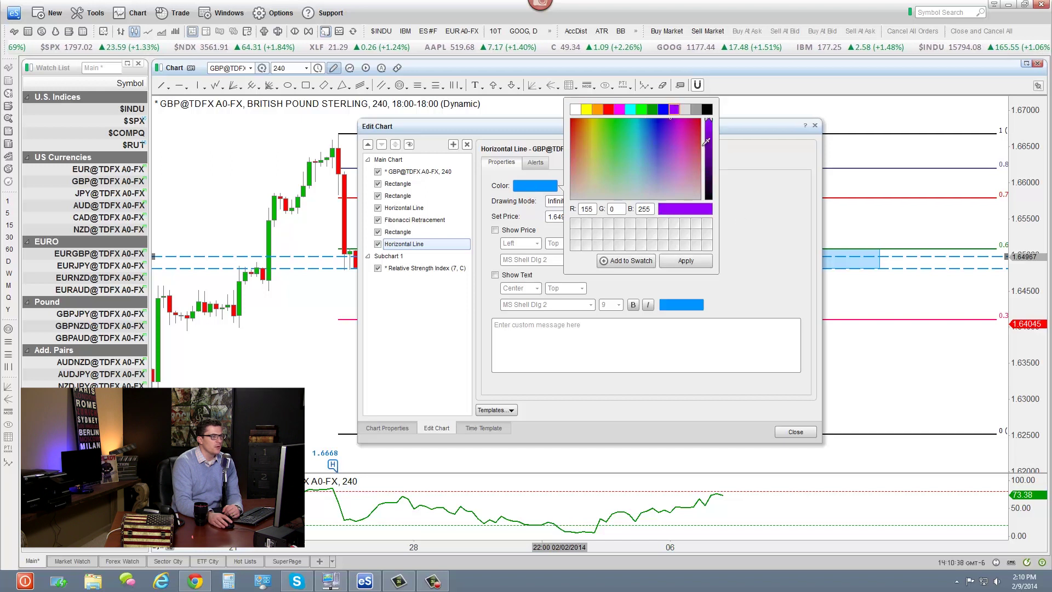
click(687, 262)
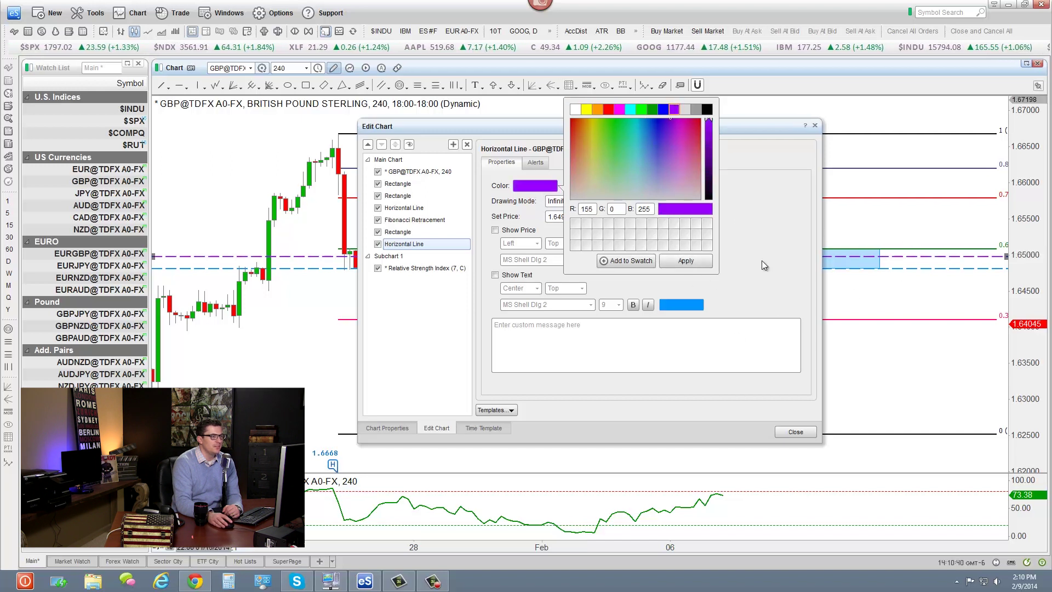
click(795, 432)
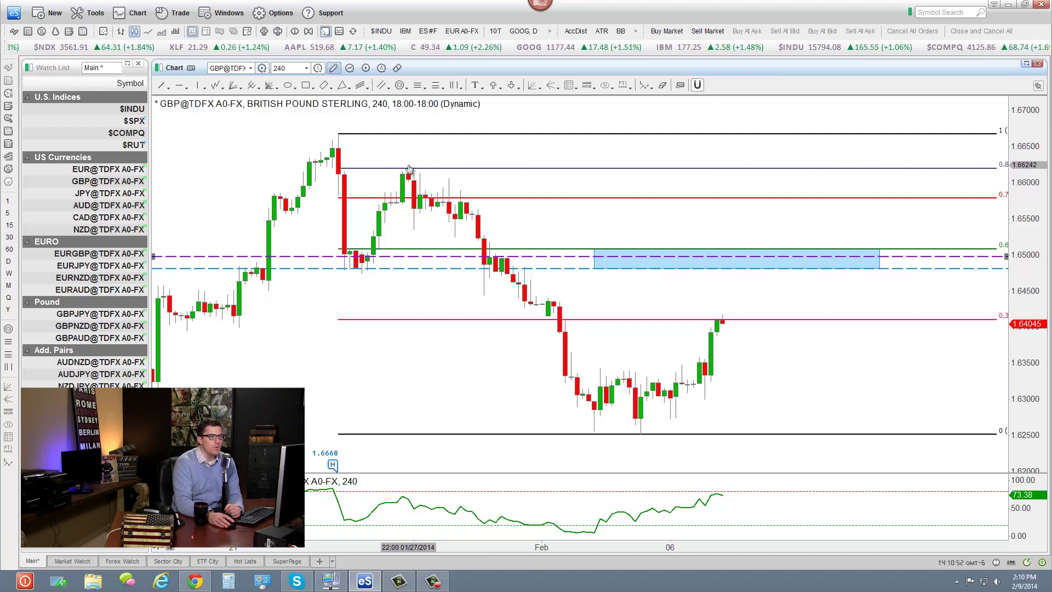
Step: Place a horizontal line near 1.6644 and colour it red
click(180, 86)
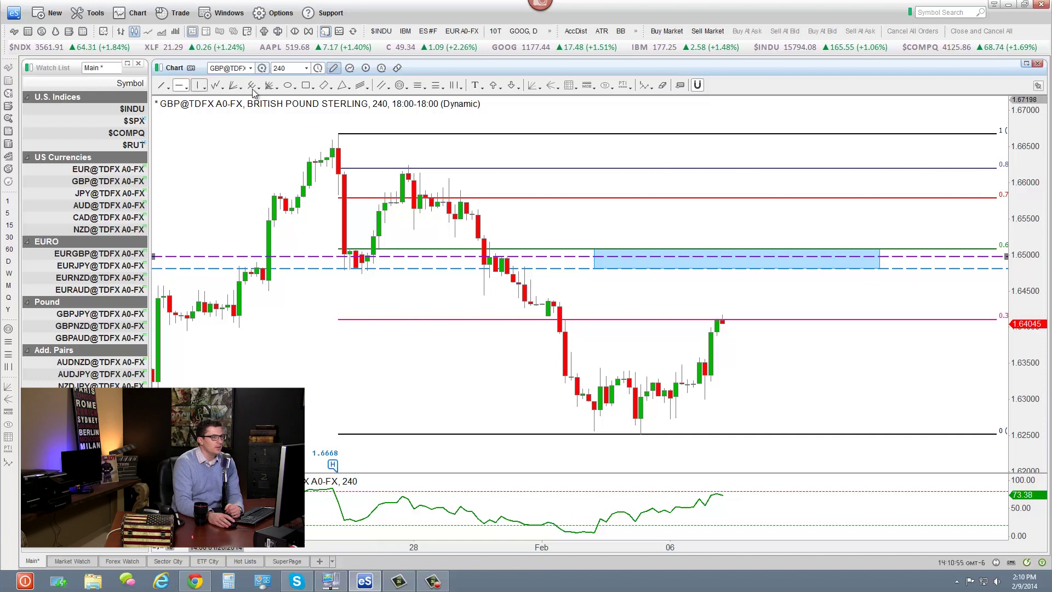
click(554, 149)
double_click(594, 150)
click(535, 185)
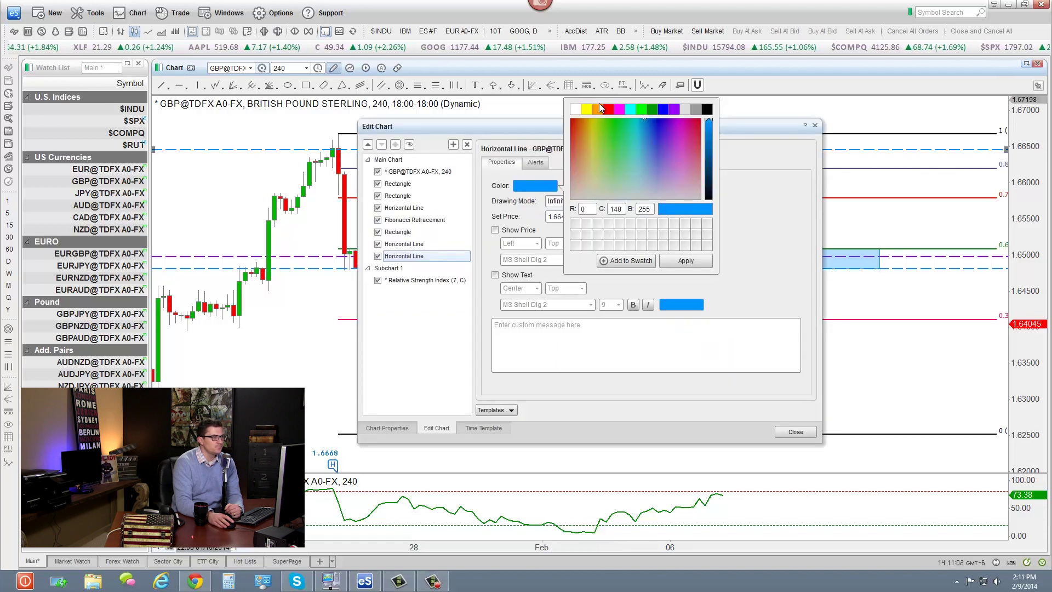
click(609, 110)
click(686, 261)
click(796, 432)
click(796, 432)
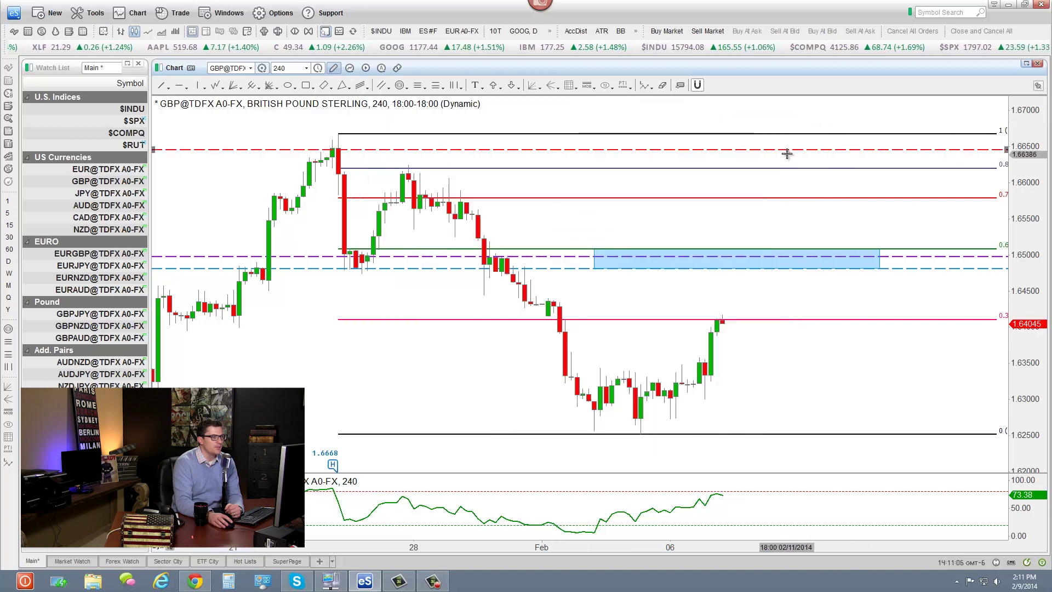
click(163, 87)
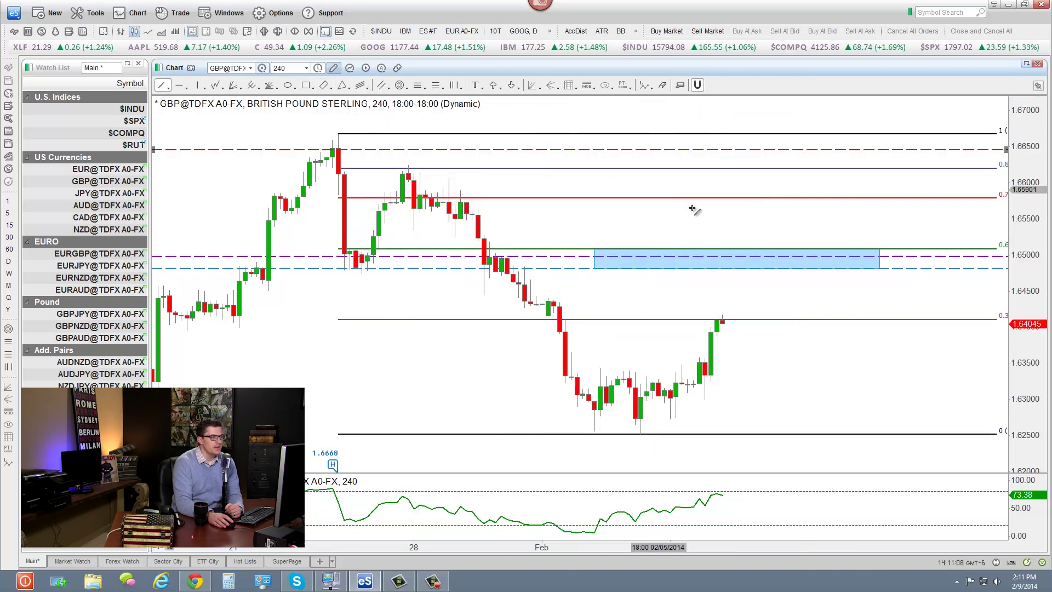
Step: Draw three blue arrows: zone up to red line, last candle up to zone, rightward from recent low
mouse_move(727, 253)
mouse_down()
mouse_move(717, 193)
mouse_move(727, 153)
mouse_up()
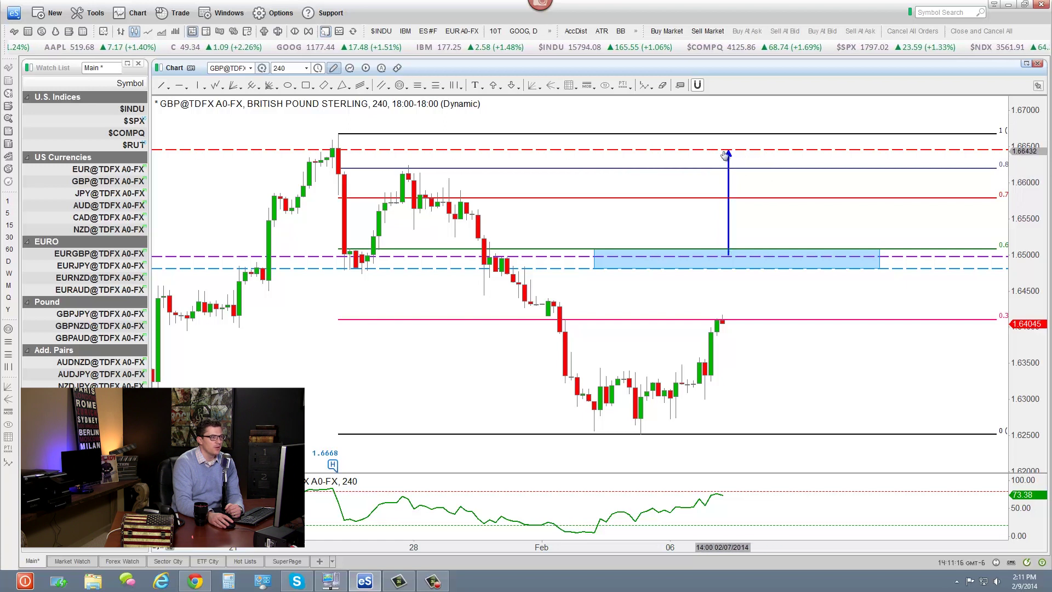
click(162, 85)
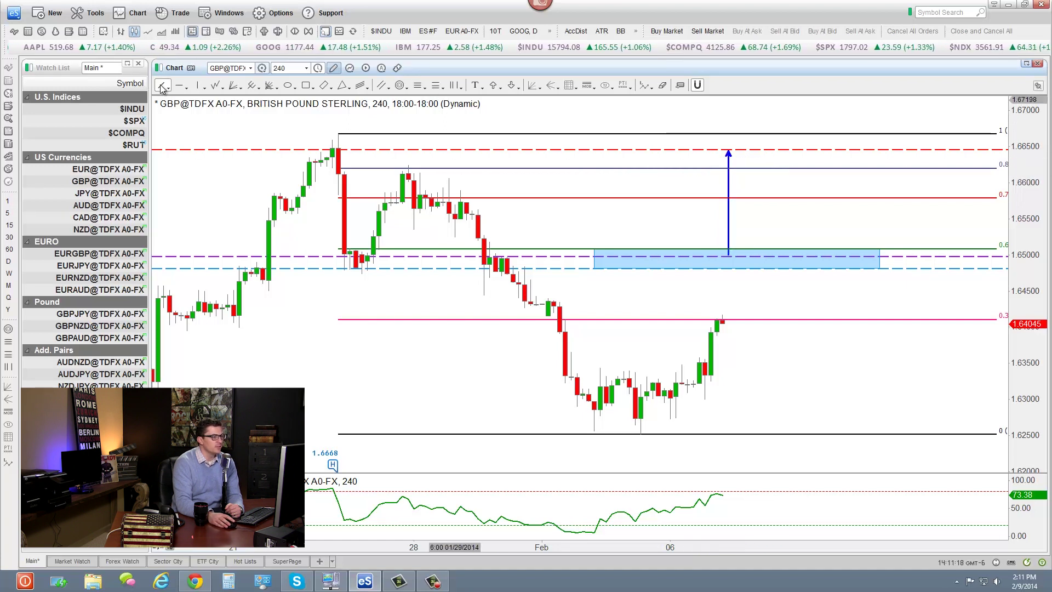
drag(722, 329, 745, 258)
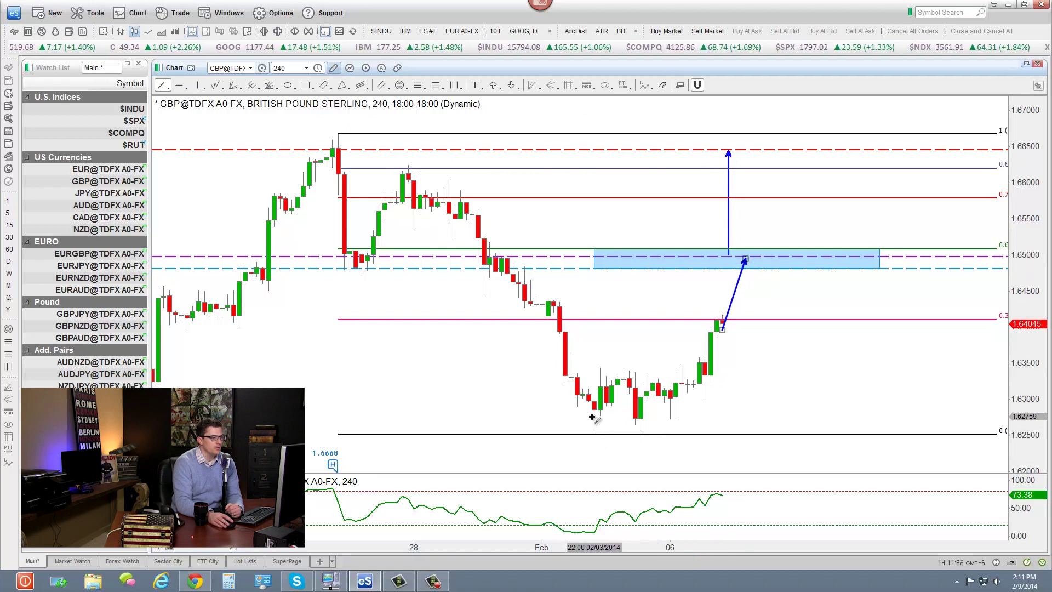
drag(597, 419, 990, 422)
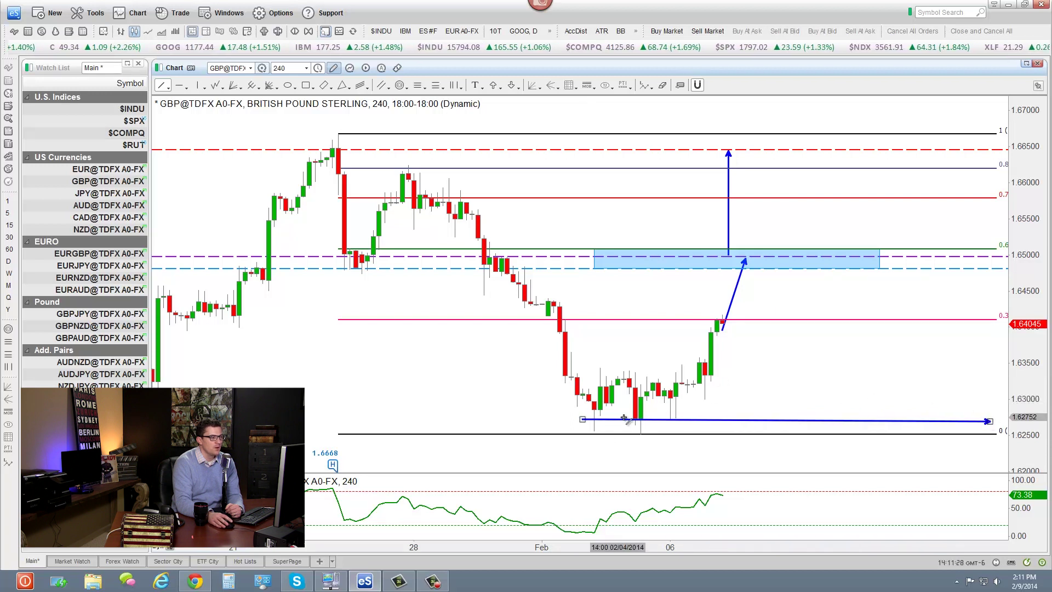
key(Escape)
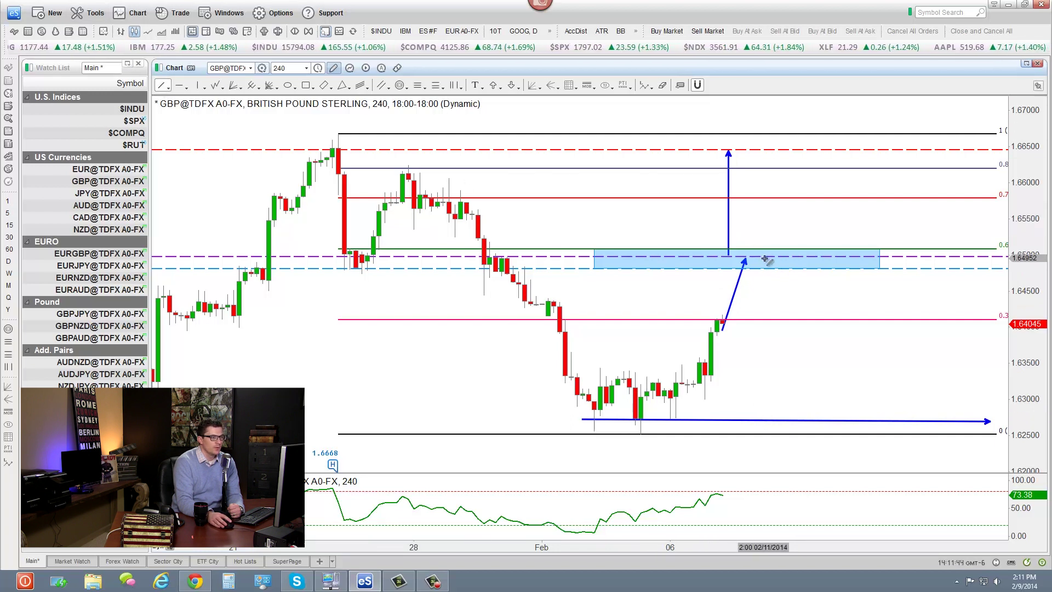
Step: Draw a blue arrow from the 1.6500 zone down to the low; re-anchor the up arrow toward 1.6645
mouse_move(767, 257)
mouse_down()
mouse_move(778, 337)
mouse_move(769, 420)
mouse_up()
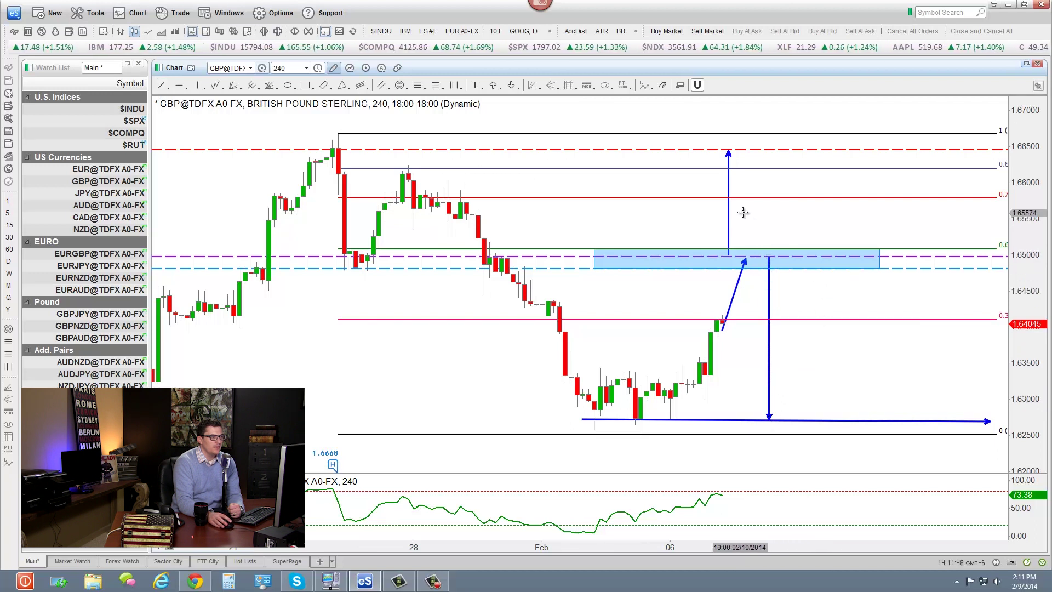
drag(731, 213, 796, 320)
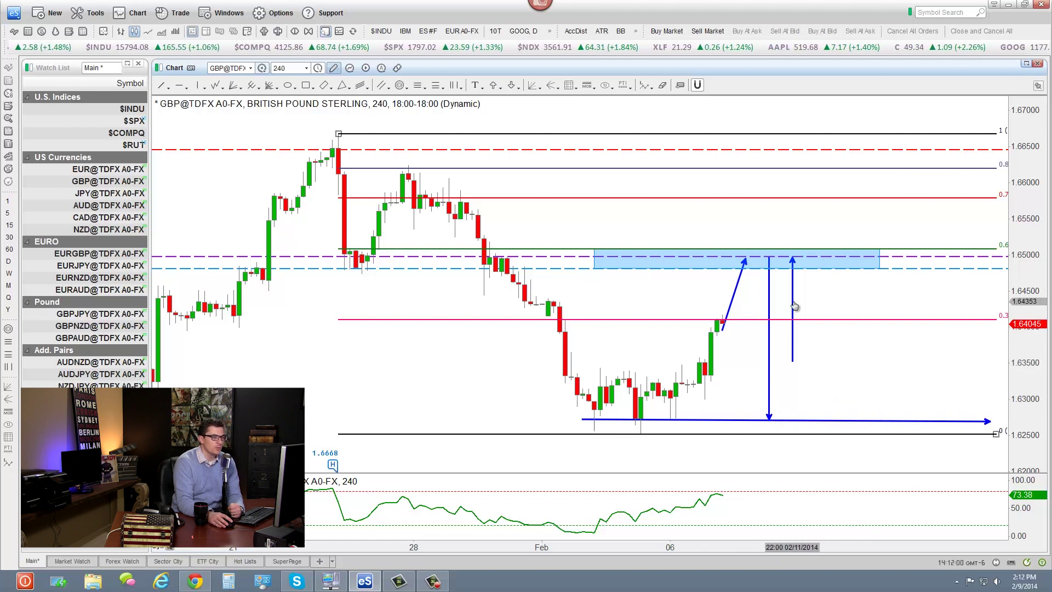
drag(793, 306, 754, 193)
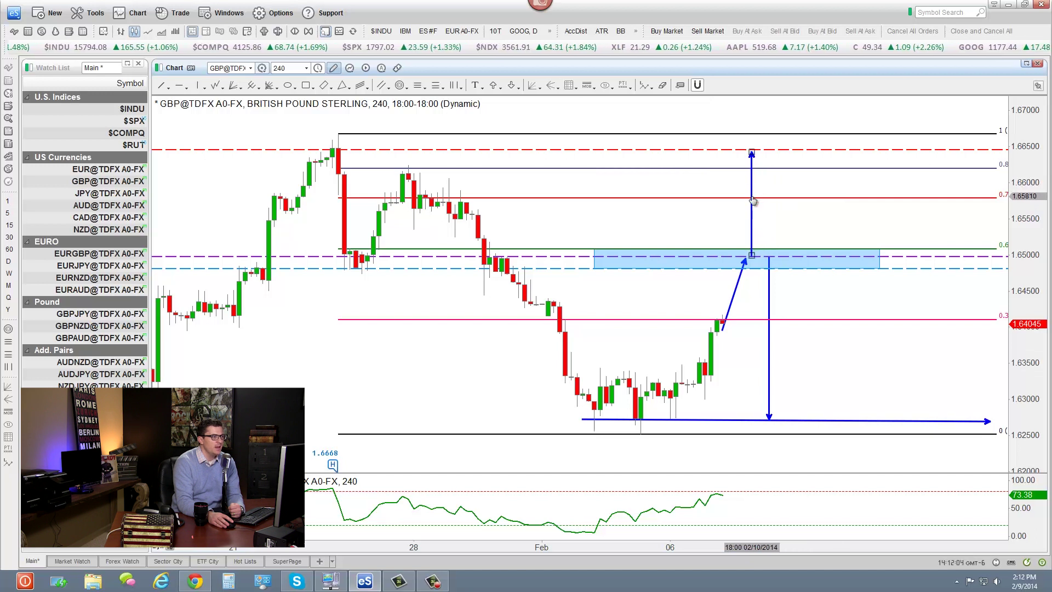